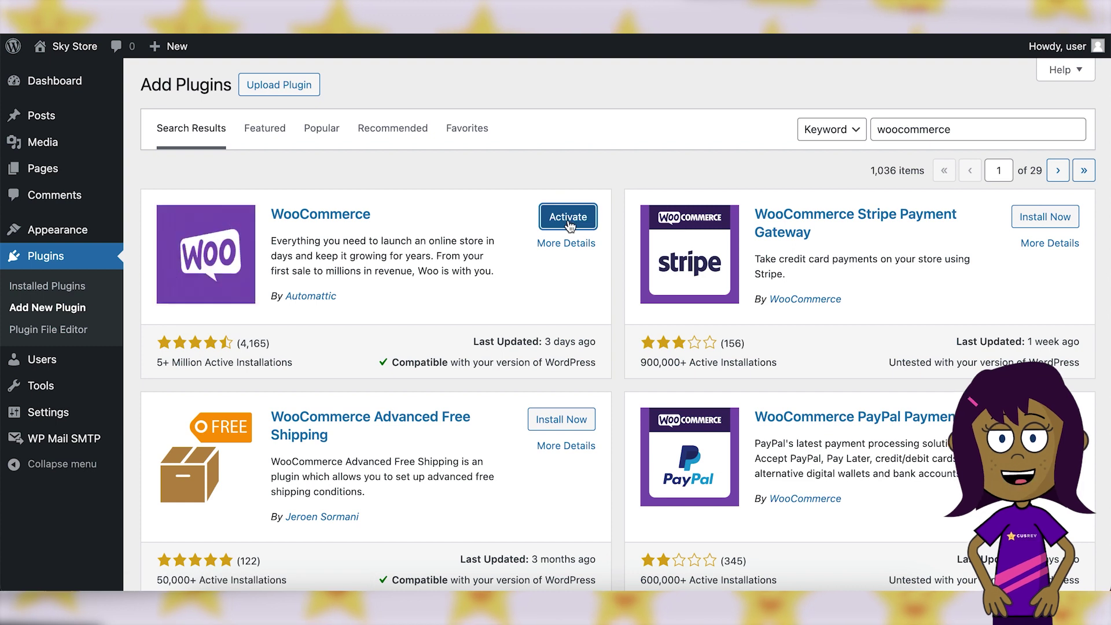
Step: Open the WooCommerce home page in the store's admin area
mouse_move(67, 233)
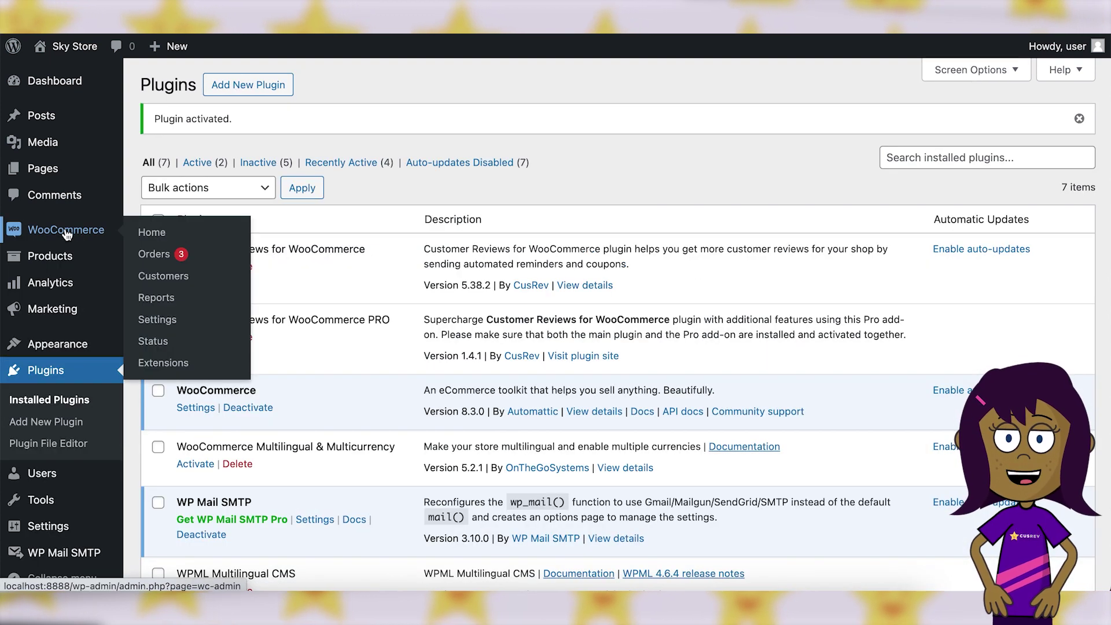
left_click(149, 232)
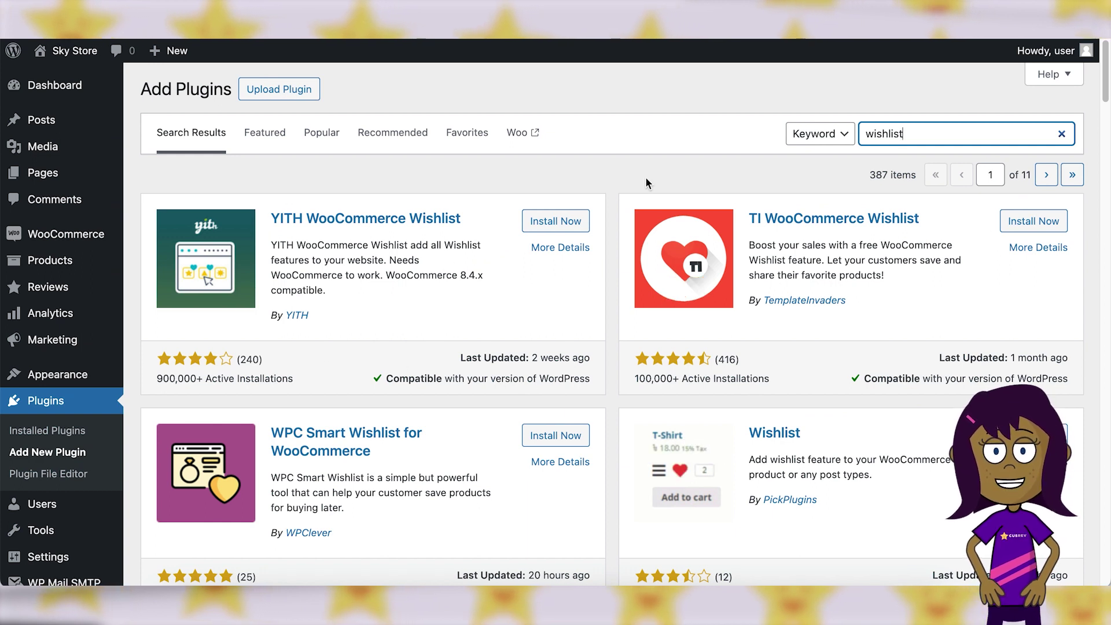
Step: Install and activate the YITH WooCommerce Wishlist plugin from the wishlist search results
left_click_drag(157, 378, 265, 377)
left_click(300, 376)
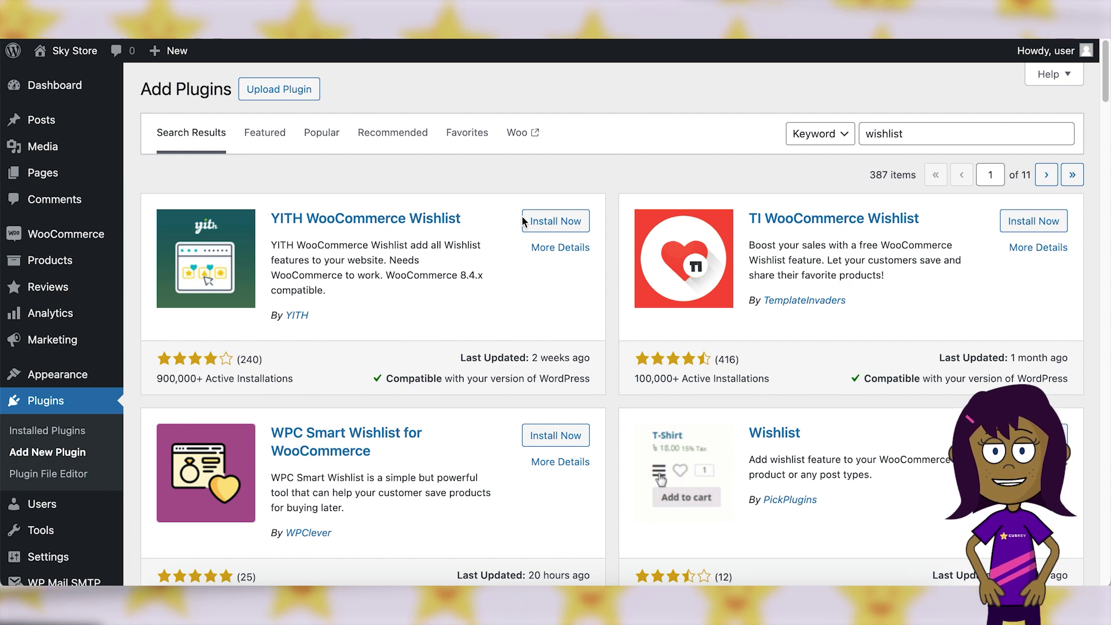
left_click(554, 223)
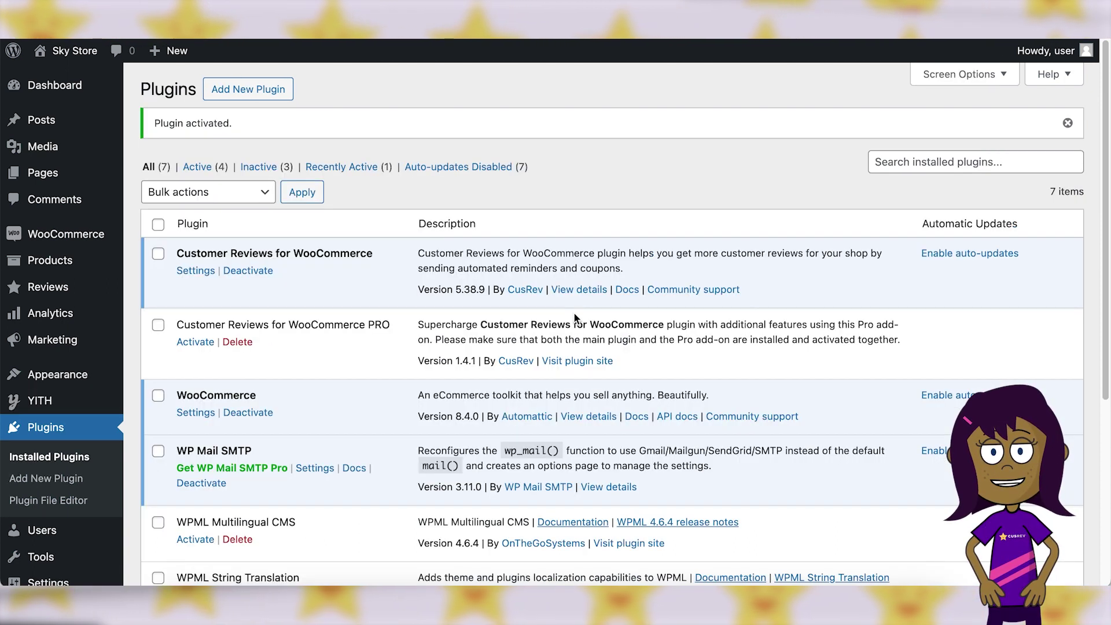
Step: Open the YITH Wishlist settings and go to the "Add to wishlist" section
scroll(574, 314, "down", 5)
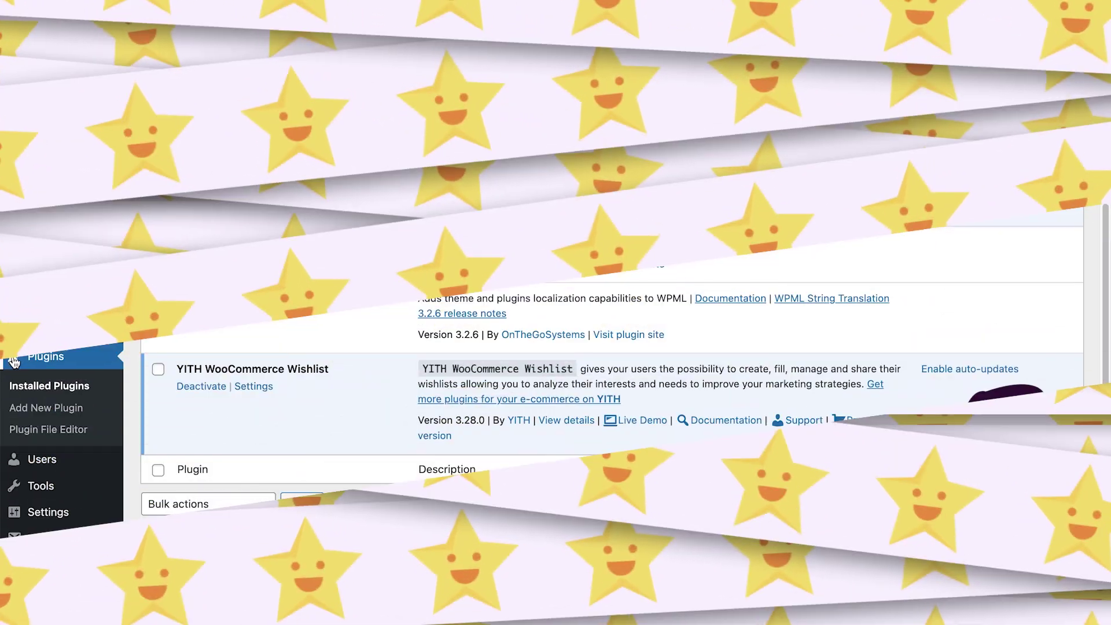
mouse_move(61, 336)
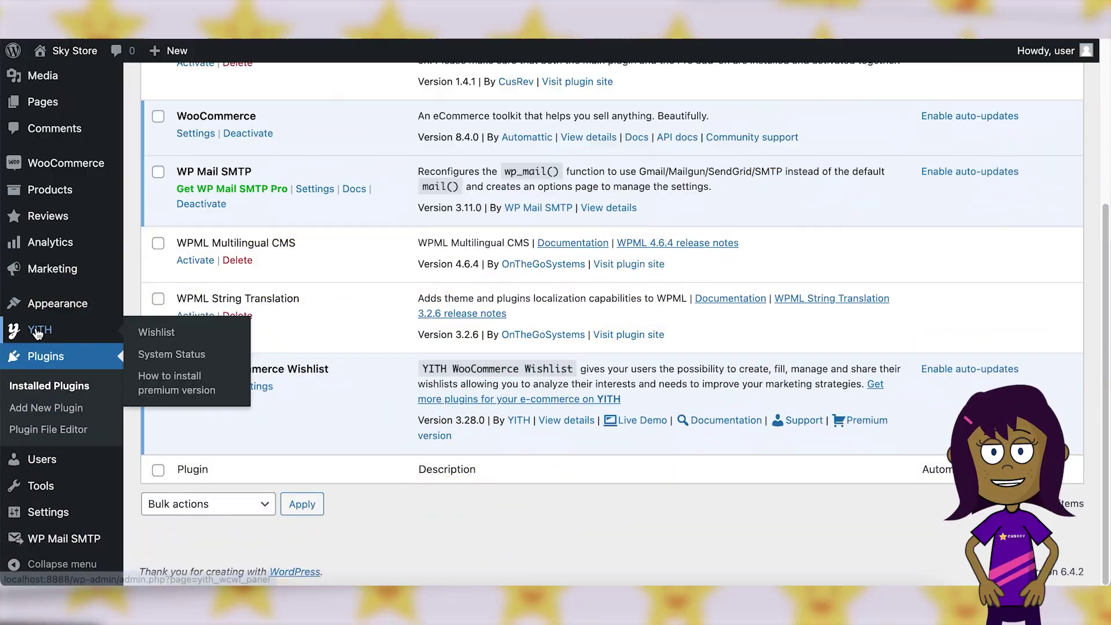
left_click(160, 335)
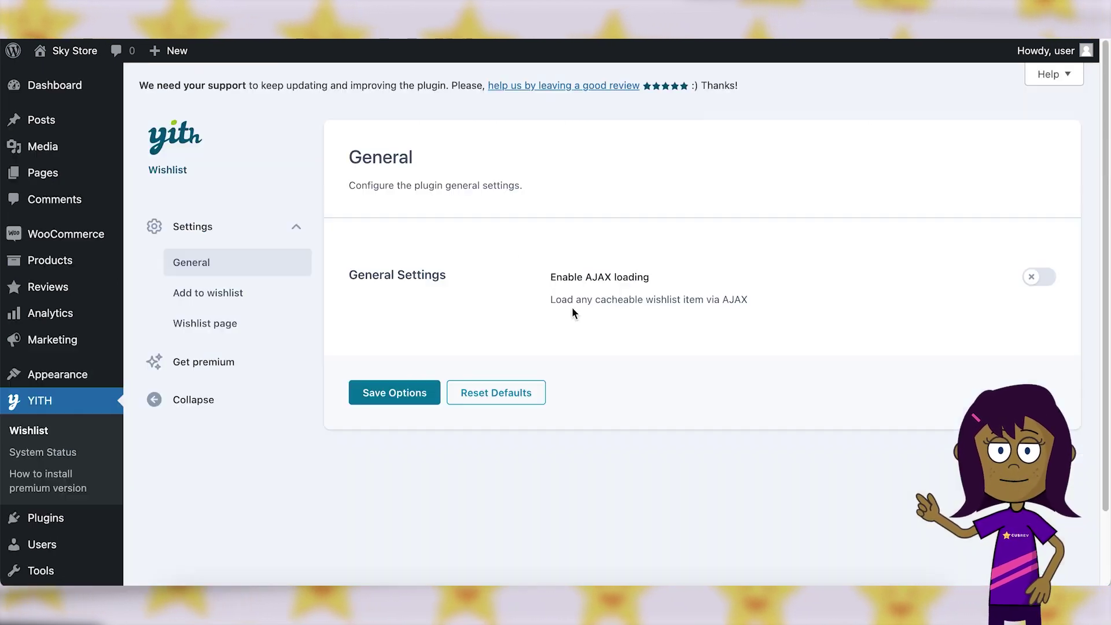
left_click(184, 294)
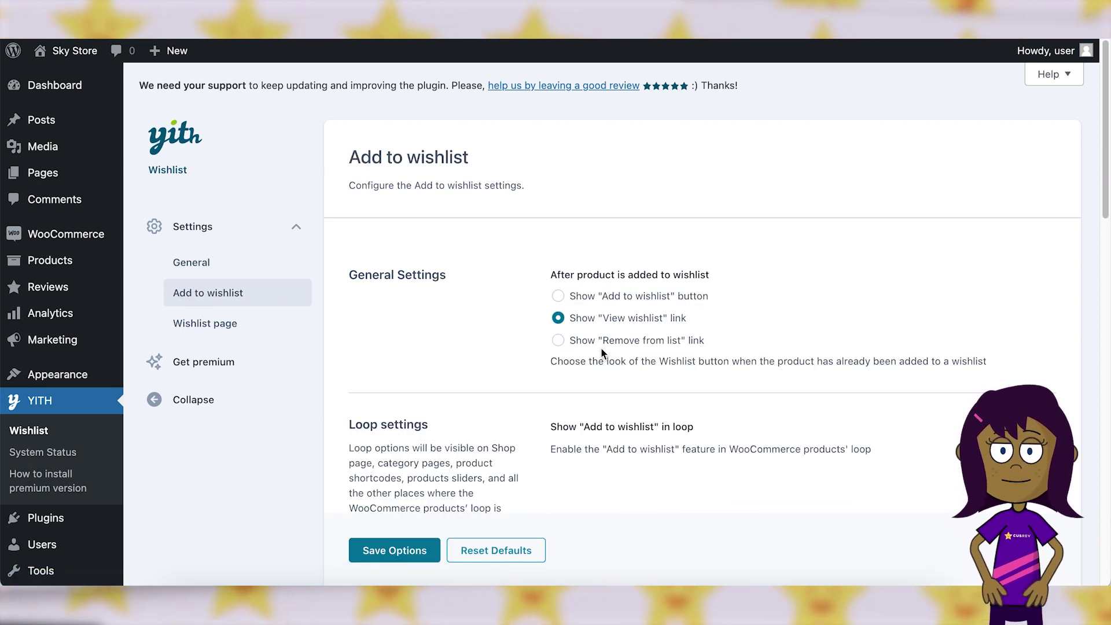
Step: Set the position of "Add to wishlist" on the product page to After "Add to cart"
scroll(554, 409, "down", 5)
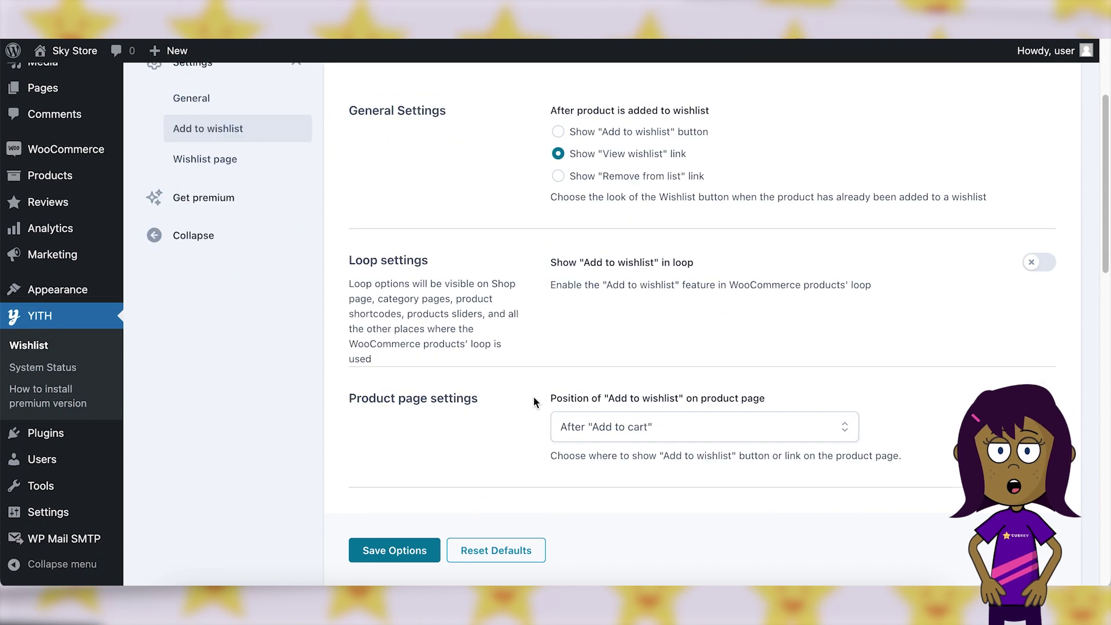
left_click(614, 322)
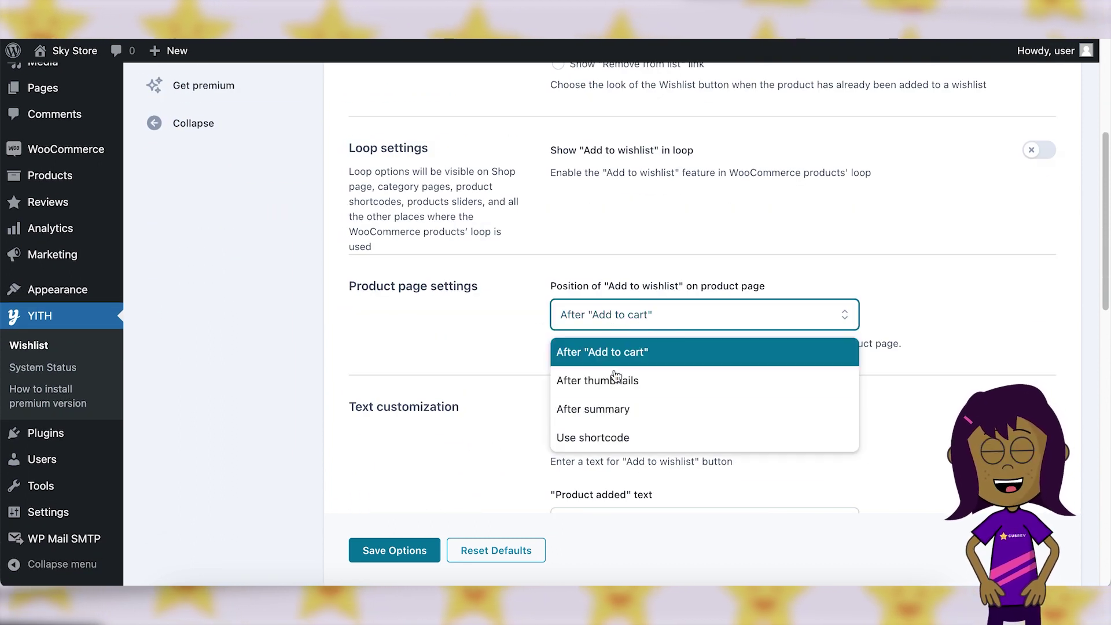
left_click(612, 352)
scroll(486, 355, "down", 1)
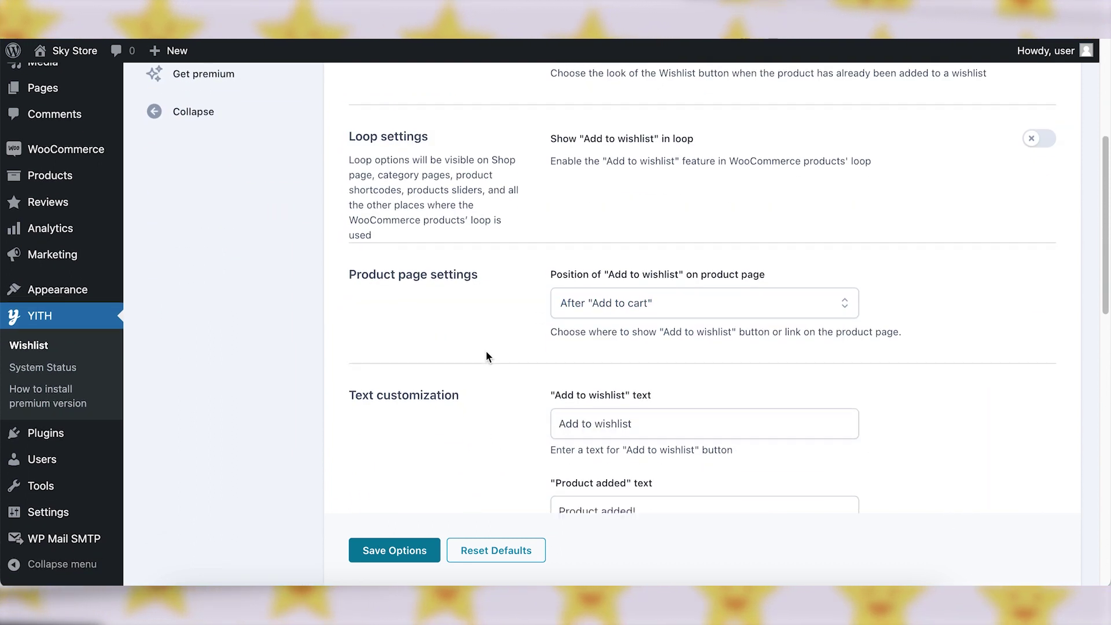
Step: Review the text, style and icon options for "Add to wishlist", and save the options
scroll(486, 356, "down", 3)
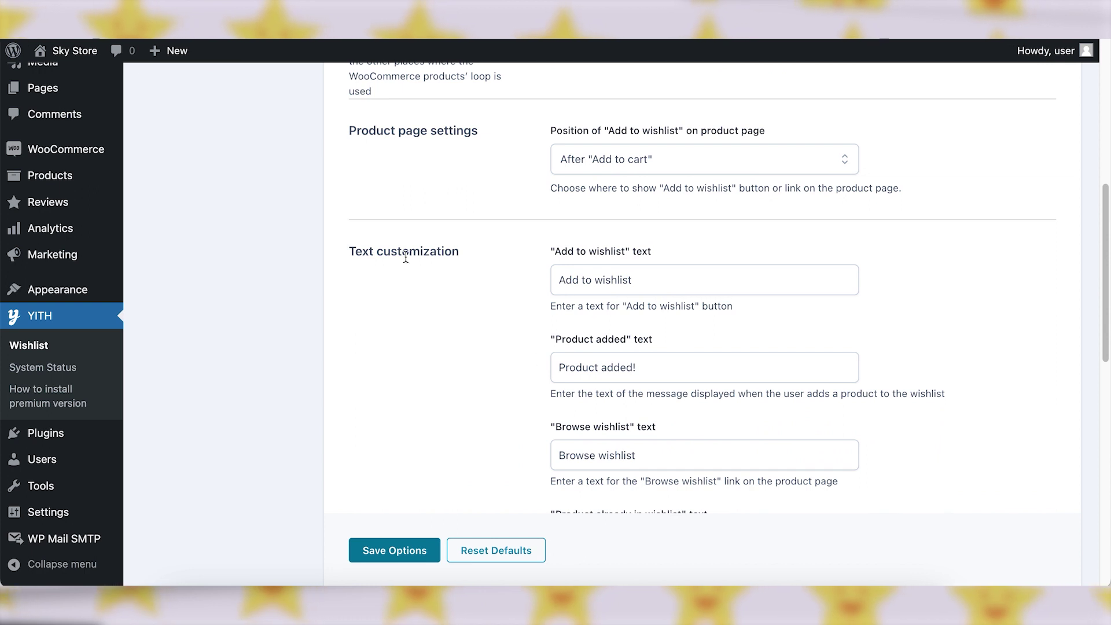
left_click_drag(355, 251, 460, 248)
left_click(500, 348)
scroll(501, 349, "down", 3)
scroll(502, 348, "down", 5)
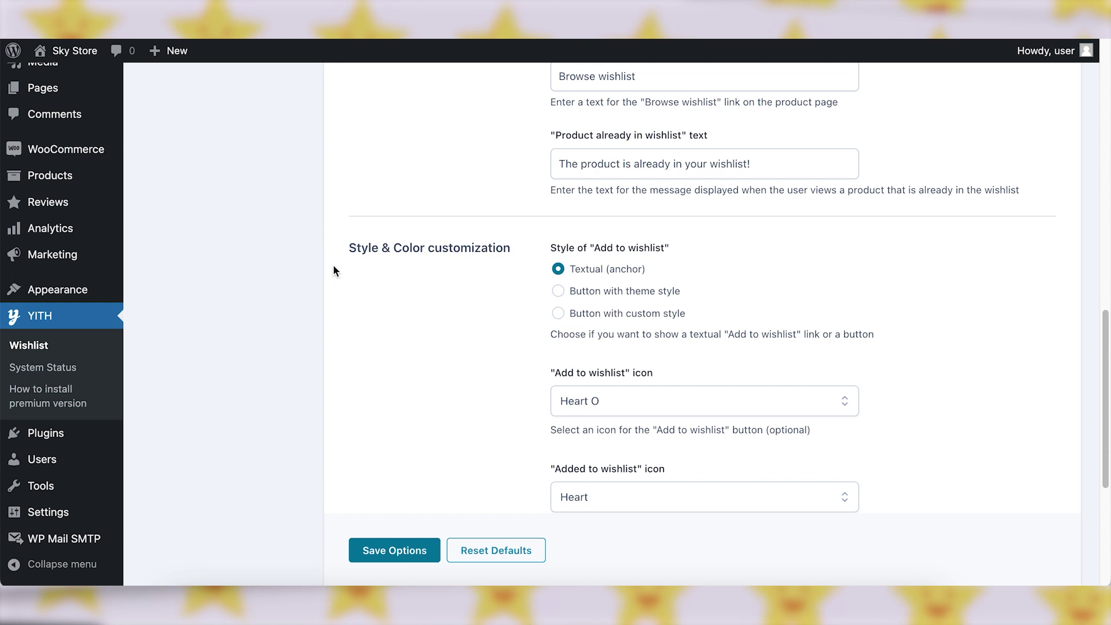
left_click_drag(351, 250, 514, 250)
left_click(518, 251)
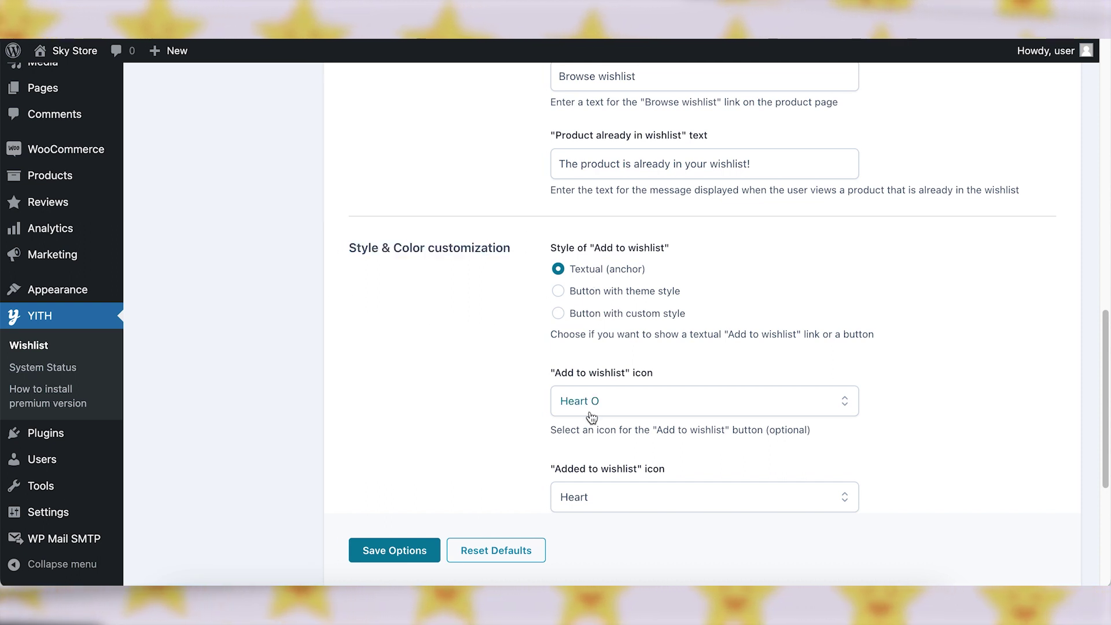
scroll(549, 403, "down", 1)
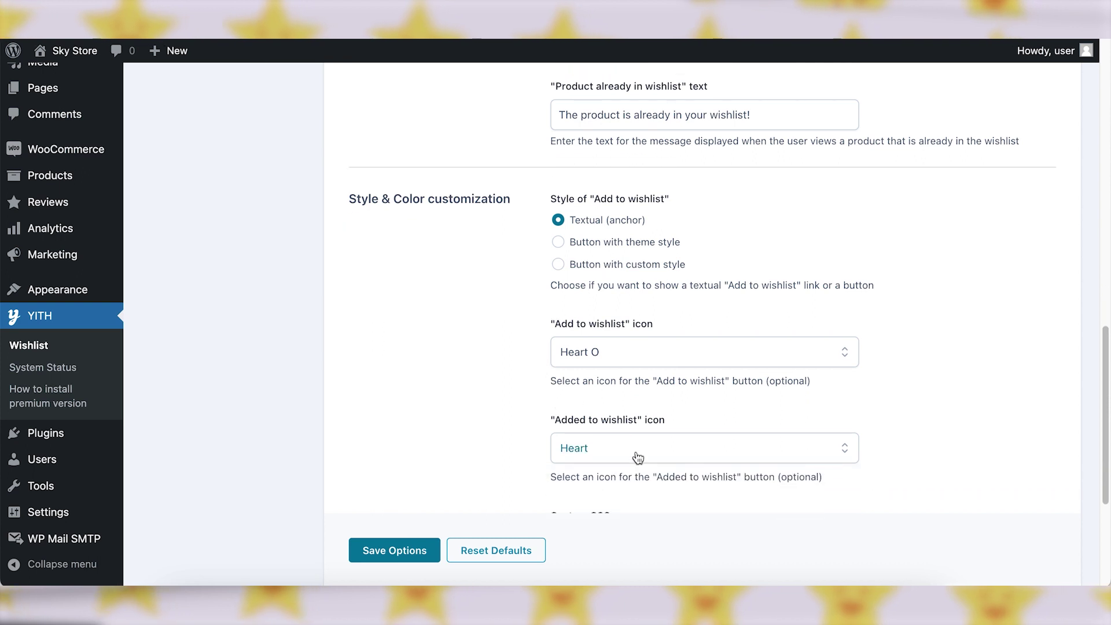
scroll(614, 436, "down", 5)
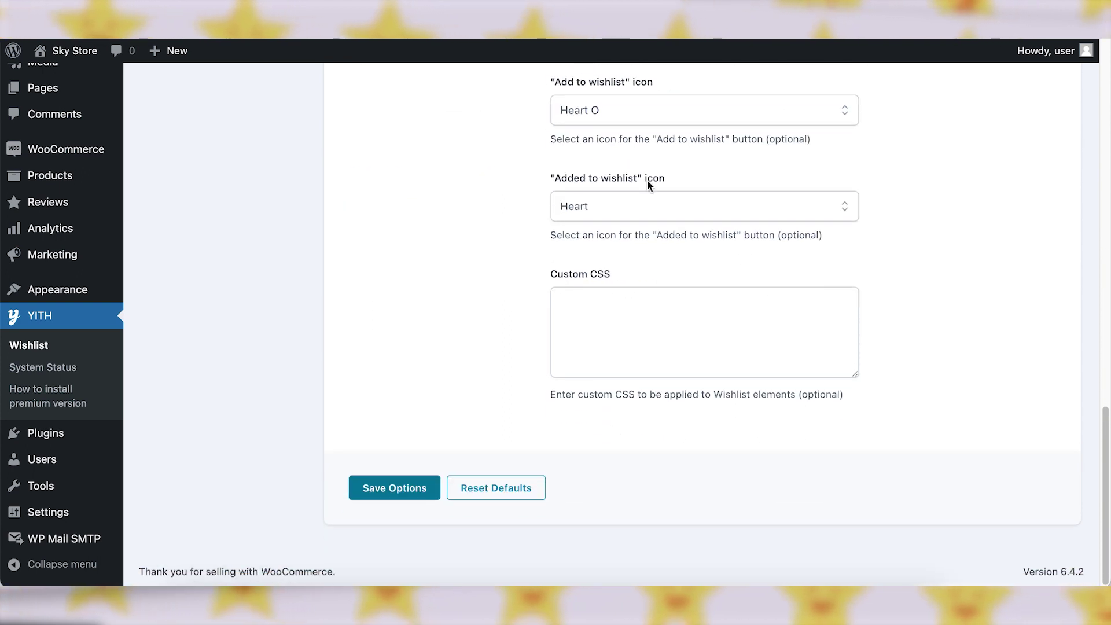
left_click(398, 491)
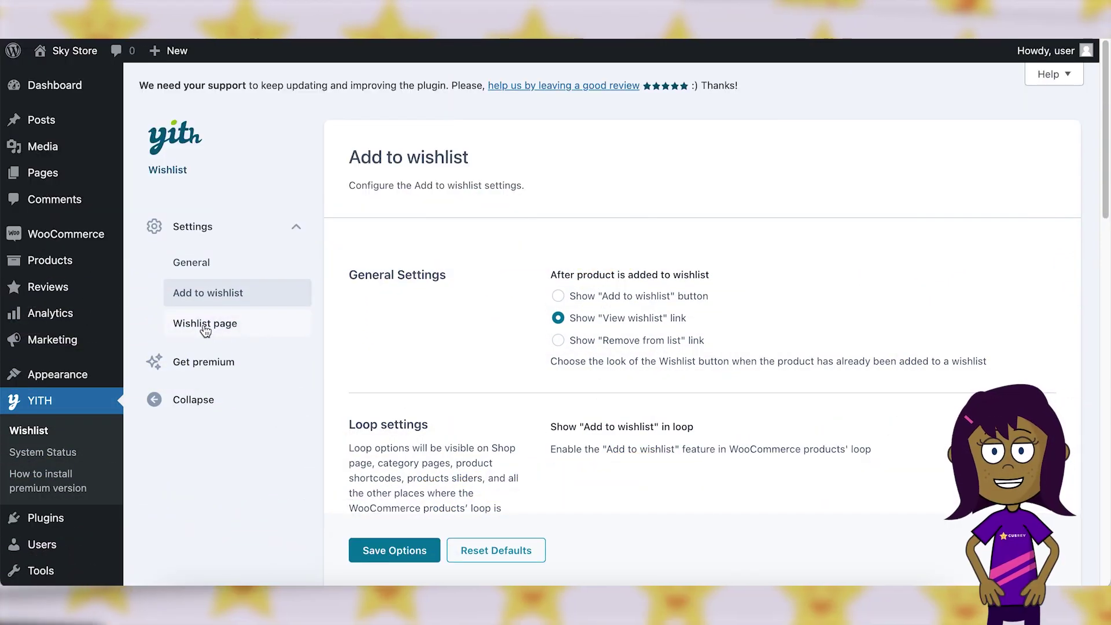
Step: Open the Wishlist page settings and check which pages can serve as the main wishlist page
left_click(205, 324)
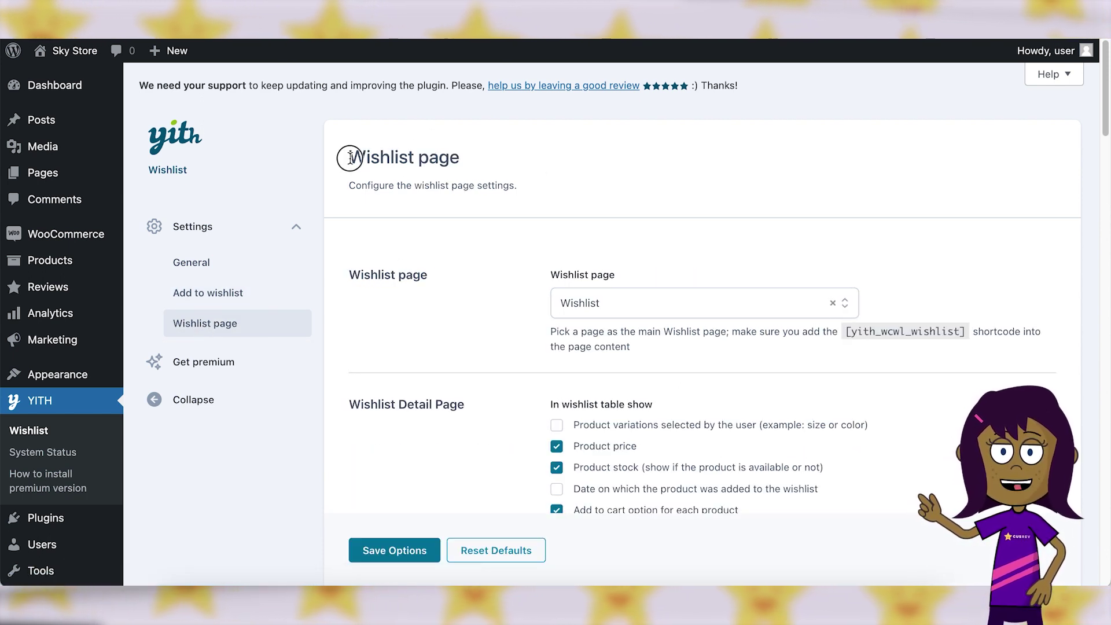
left_click_drag(356, 277, 461, 277)
left_click(461, 278)
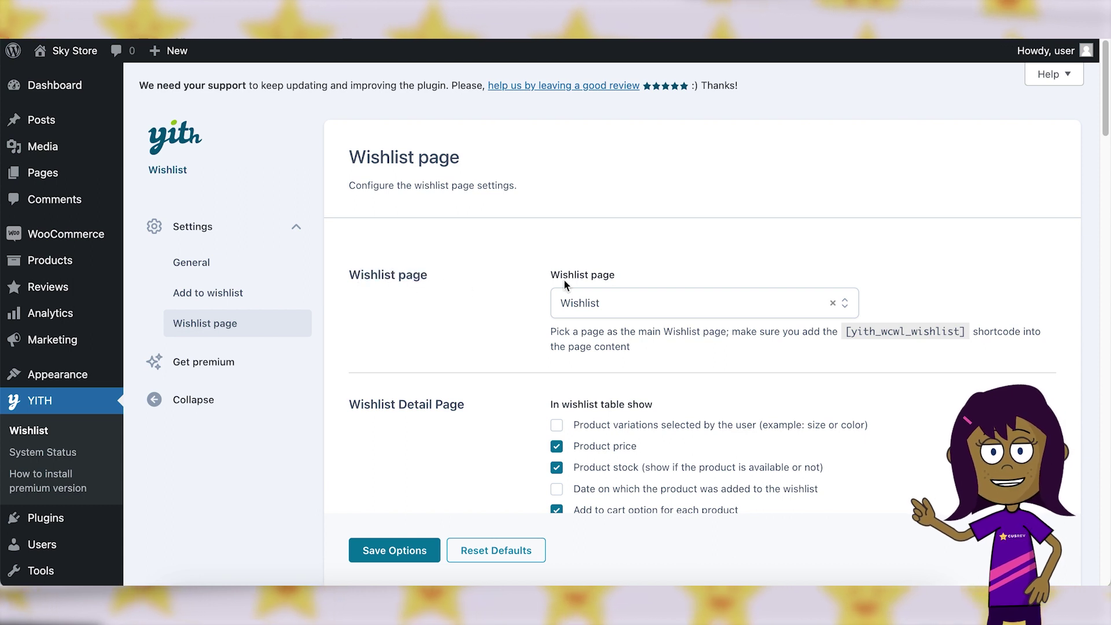
left_click(813, 311)
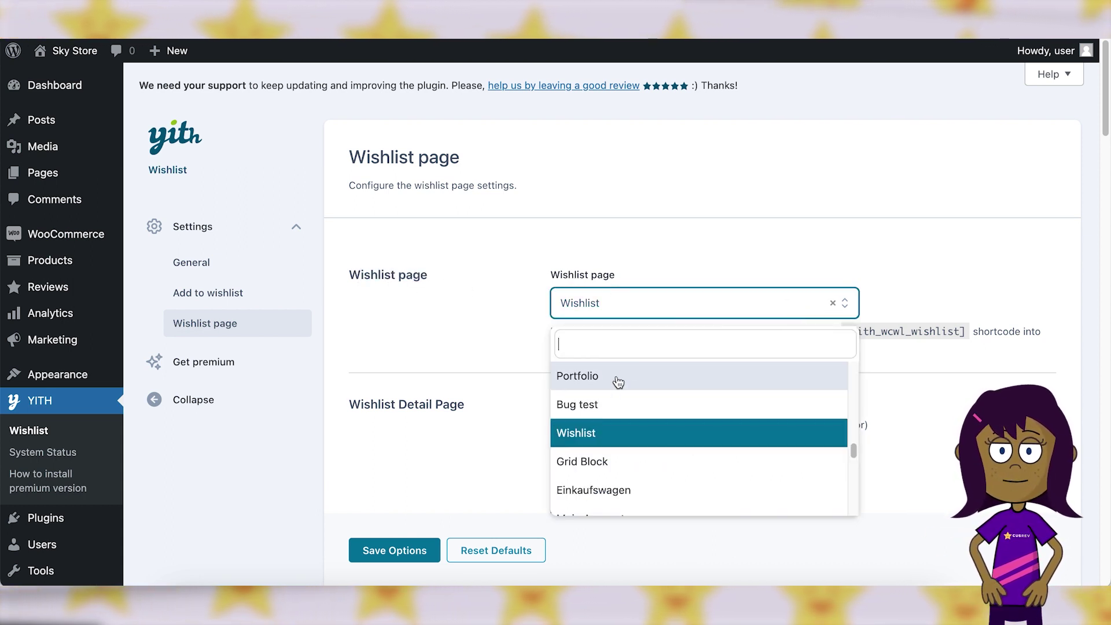
left_click(663, 218)
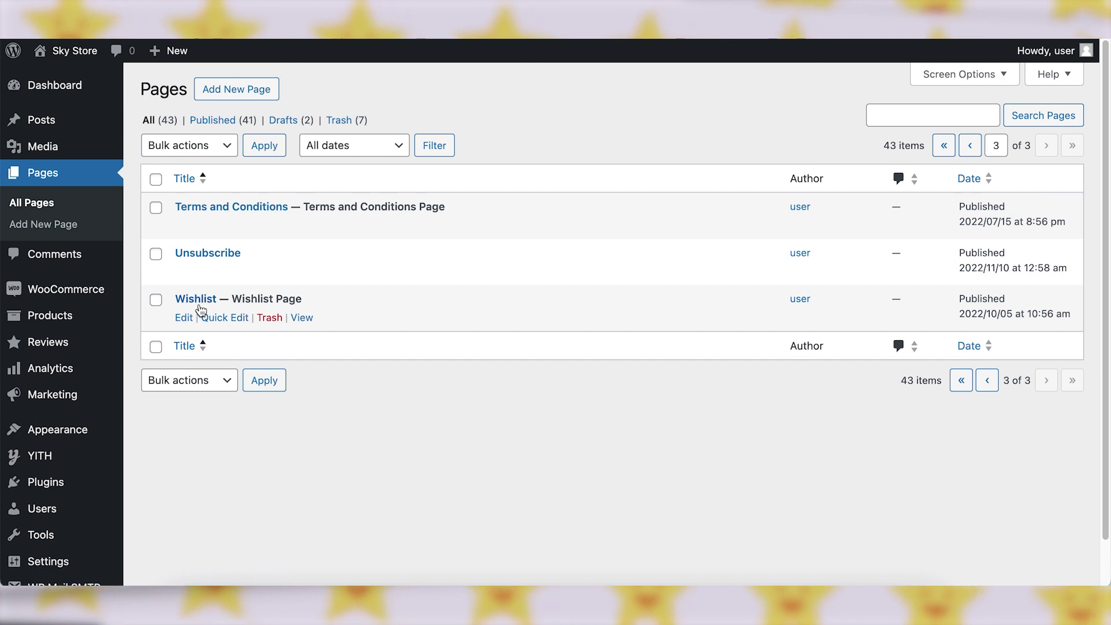
Step: View the Wishlist page from the site's page list and check the [yith_wcwl_wishlist] shortcode in the plugin settings
left_click(302, 320)
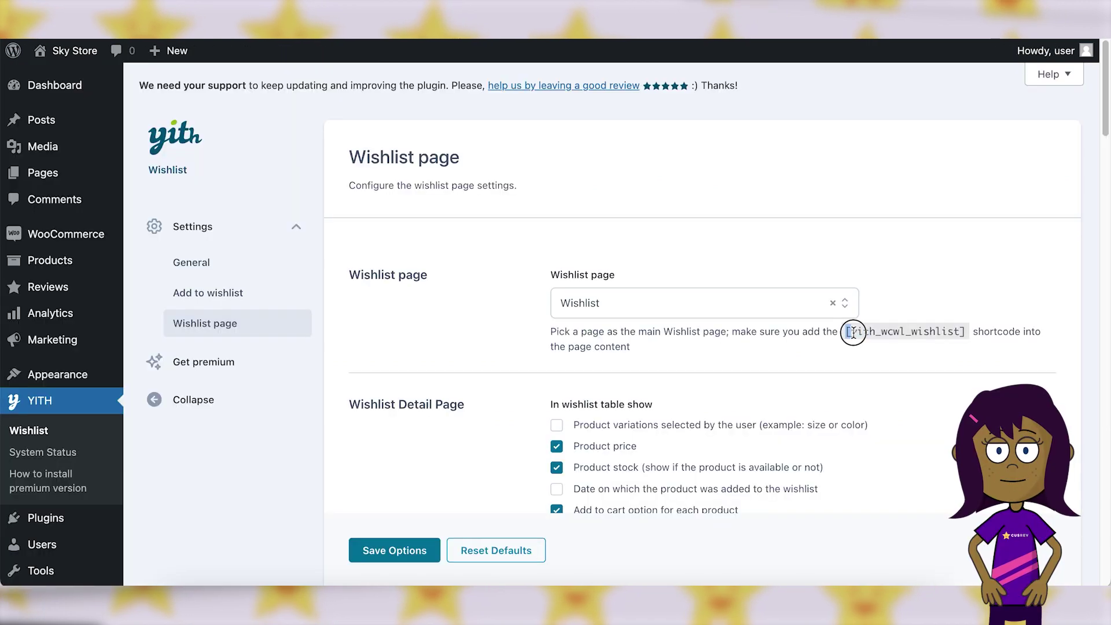
left_click_drag(852, 333, 1019, 335)
left_click(939, 338)
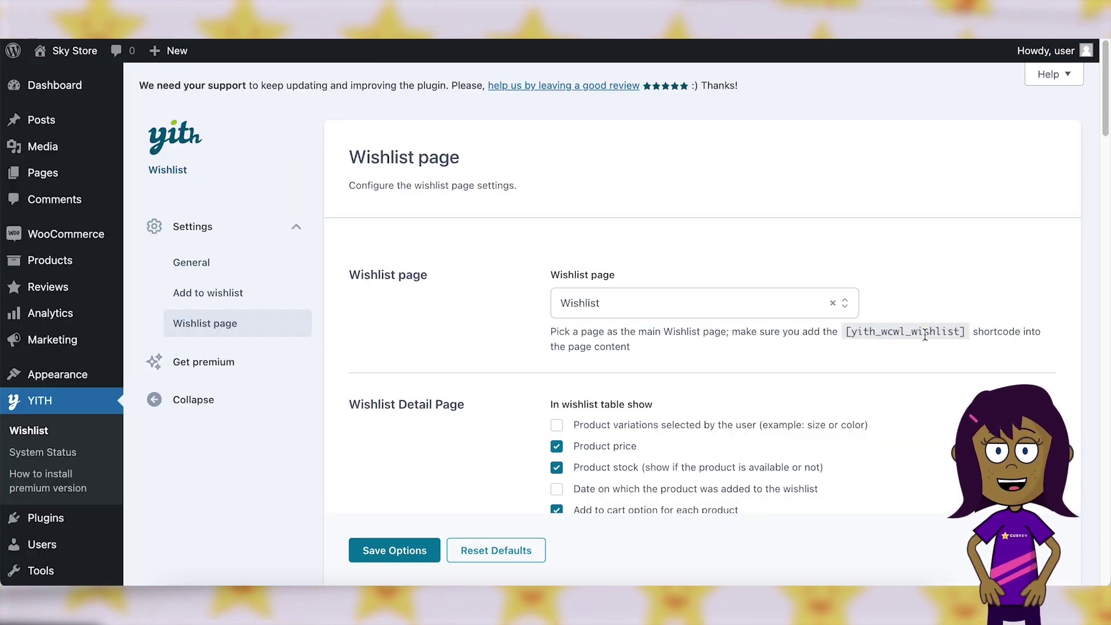
Step: Examine the Wishlist Detail Page options for table contents, cart behaviour and social media sharing
scroll(363, 417, "down", 3)
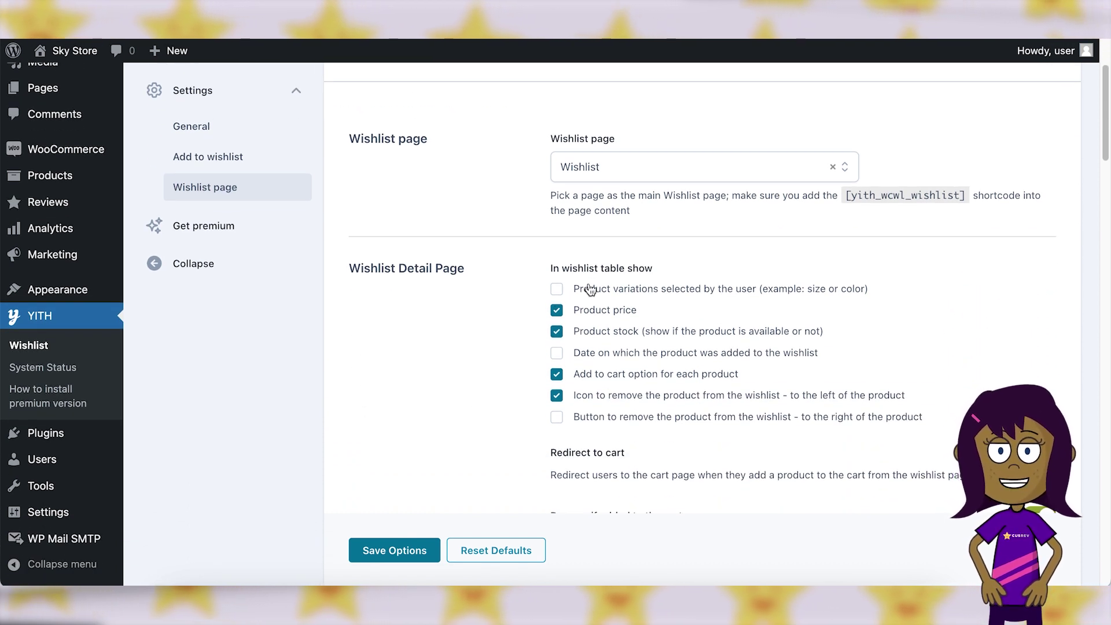
left_click_drag(339, 266, 479, 265)
left_click(479, 267)
scroll(507, 419, "down", 1)
scroll(507, 417, "down", 3)
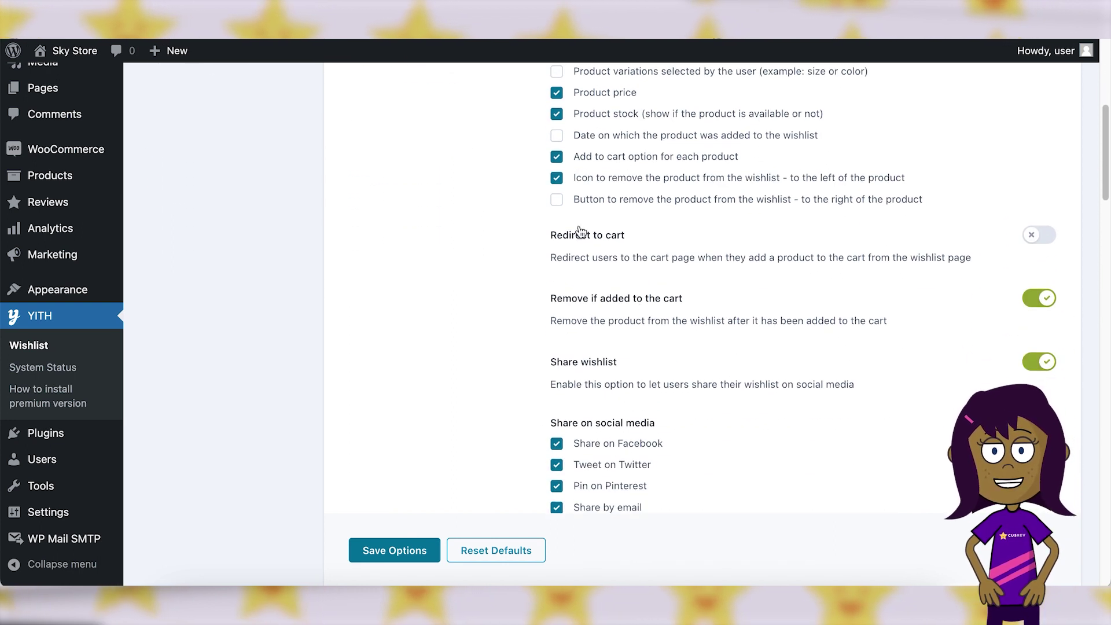
scroll(488, 432, "down", 3)
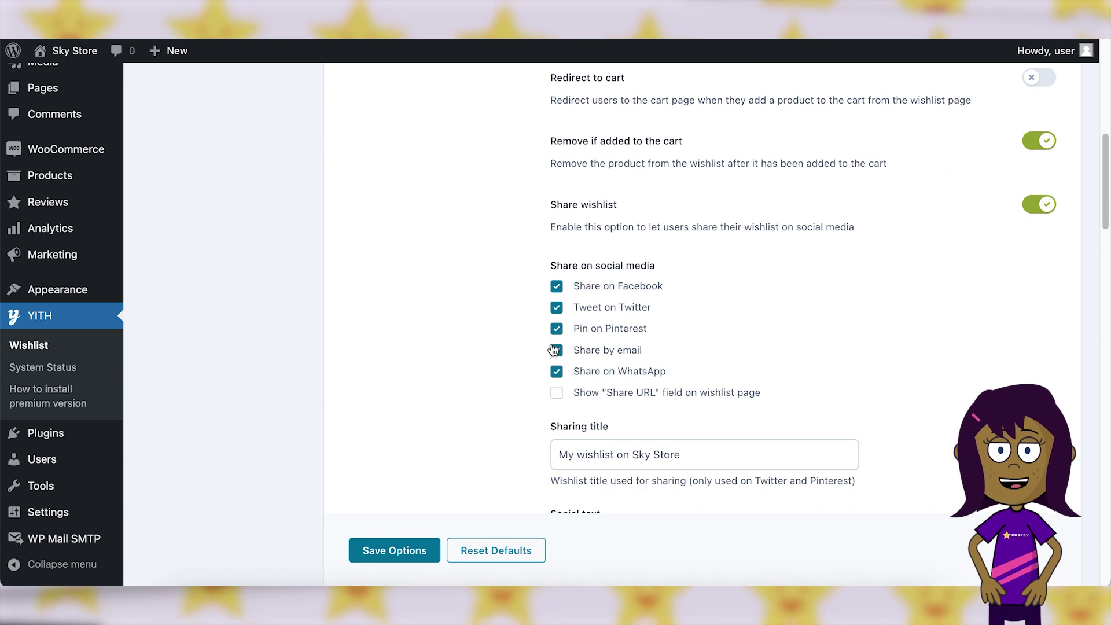
scroll(505, 488, "down", 7)
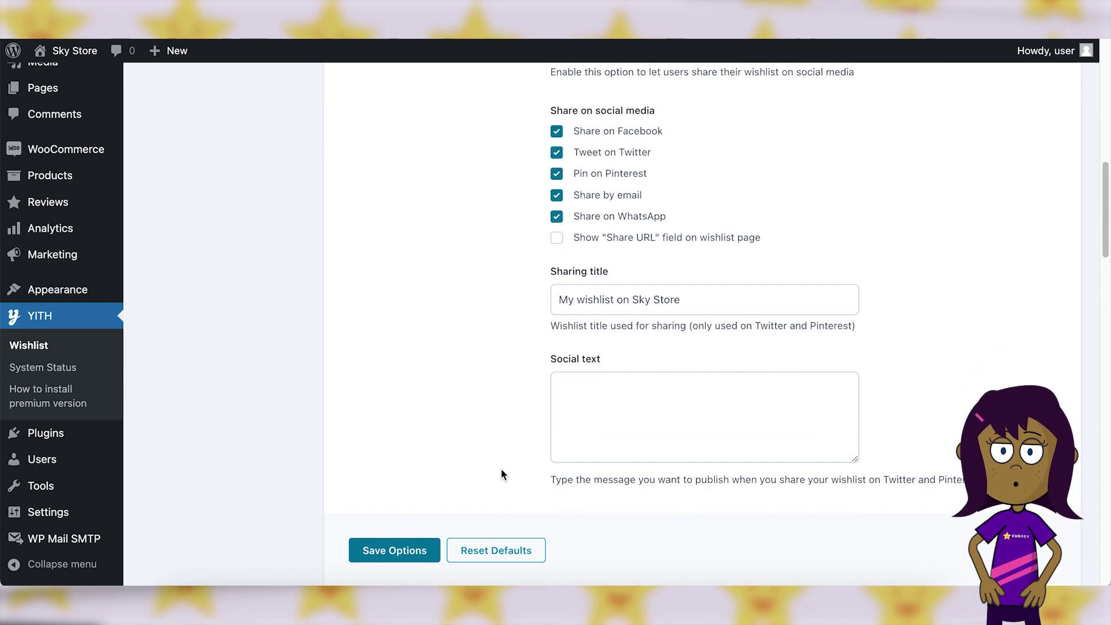
scroll(501, 467, "down", 2)
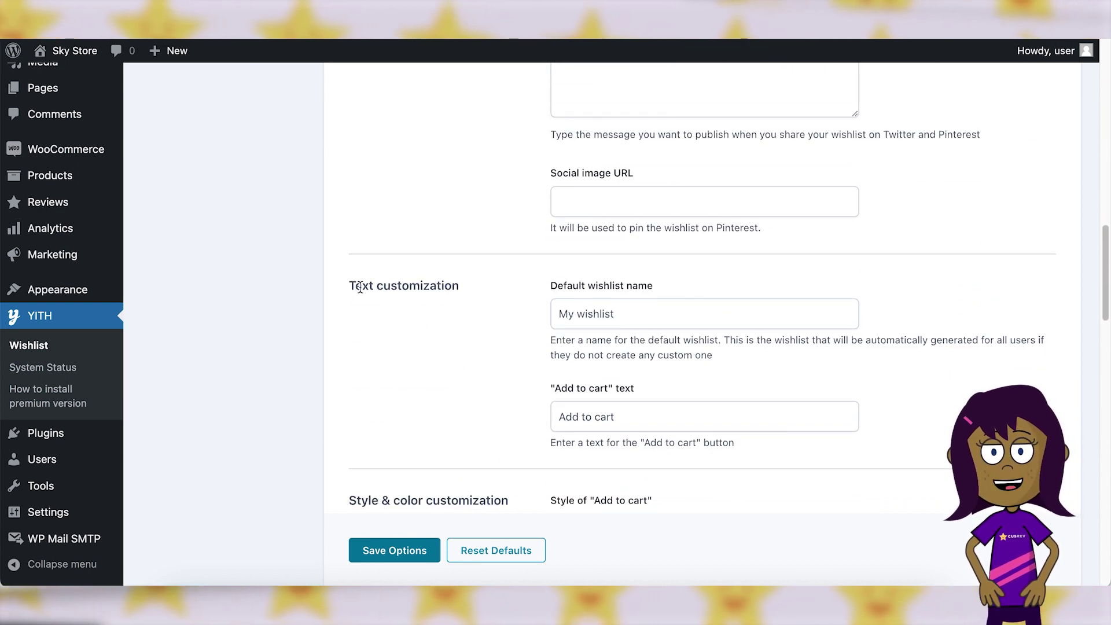
Step: Examine the text customization options for the default wishlist name and the "Add to cart" text
left_click_drag(347, 285, 701, 315)
left_click(516, 293)
left_click(702, 314)
left_click(528, 364)
scroll(531, 385, "down", 1)
scroll(530, 384, "down", 2)
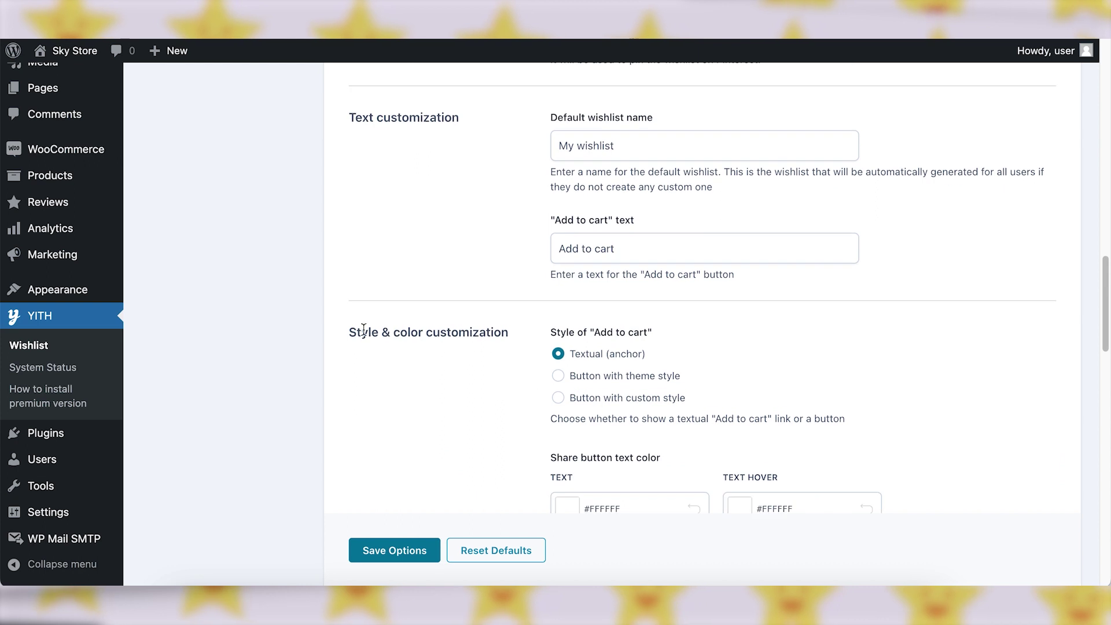
Step: Examine the style and color options for "Add to cart" and the social share buttons
left_click_drag(348, 333, 512, 340)
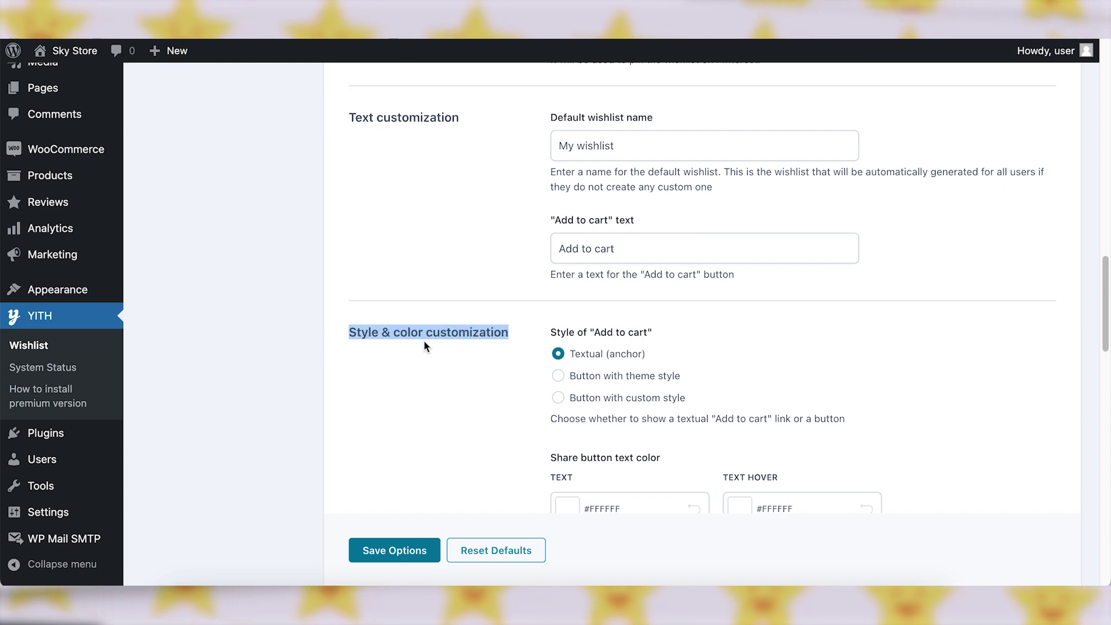
left_click(468, 368)
scroll(503, 376, "down", 3)
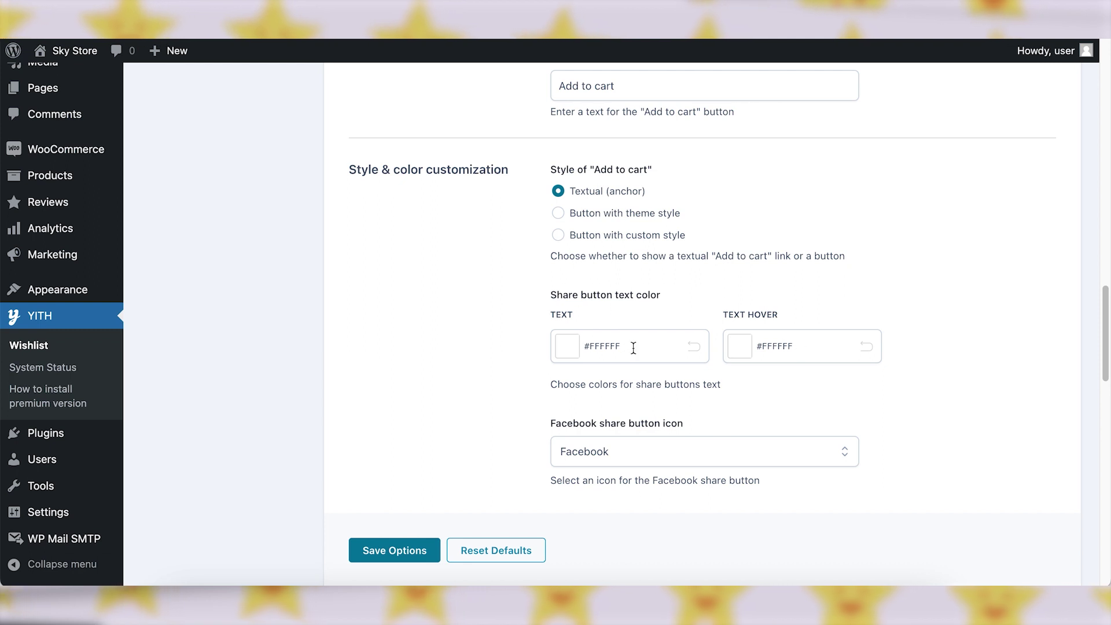
scroll(498, 376, "down", 5)
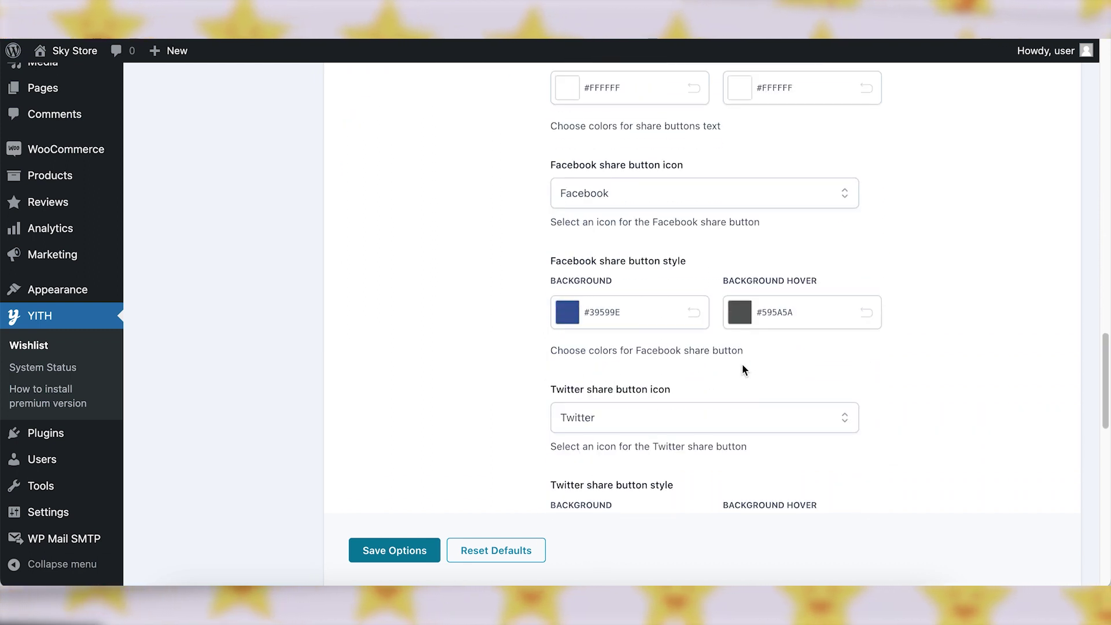
scroll(582, 448, "down", 5)
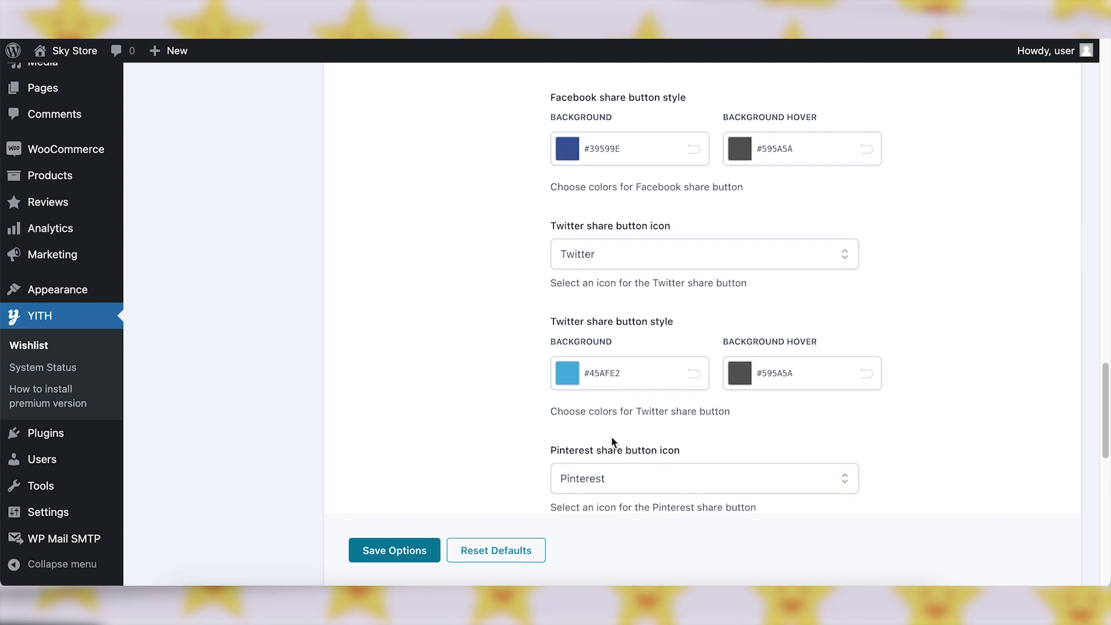
scroll(612, 439, "down", 6)
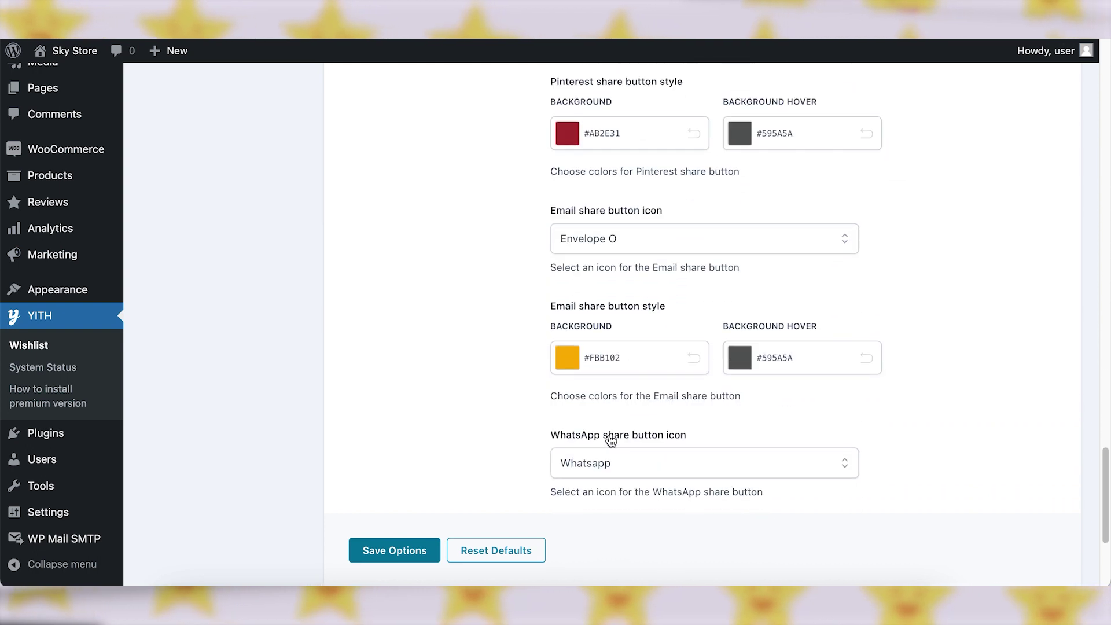
scroll(588, 374, "down", 4)
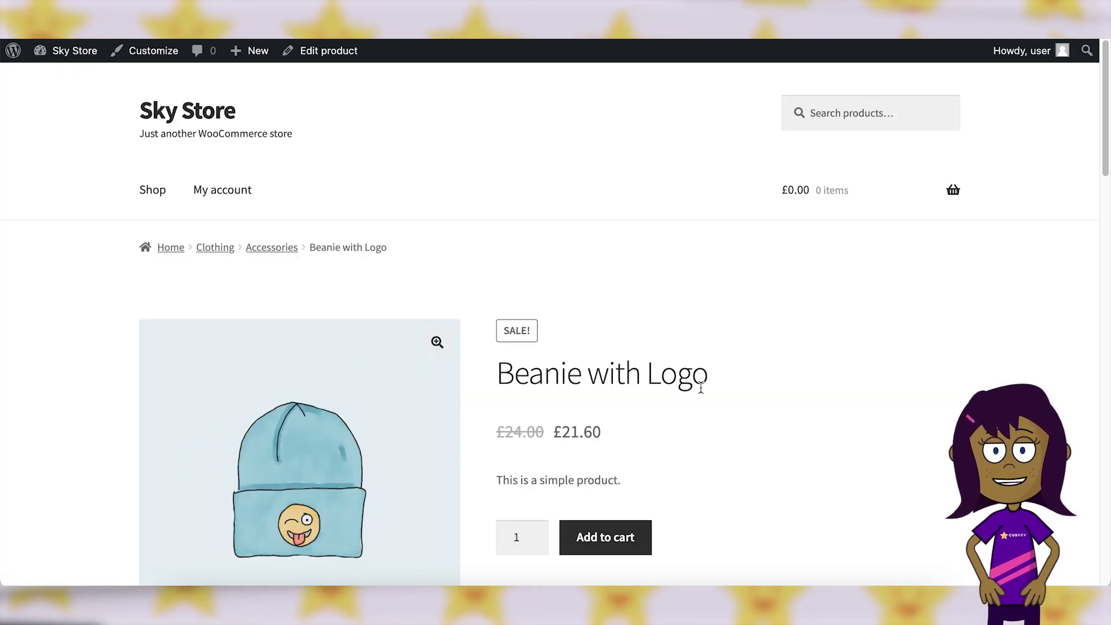
Step: Add the Beanie with Logo product to the wishlist from its storefront page
scroll(716, 463, "down", 5)
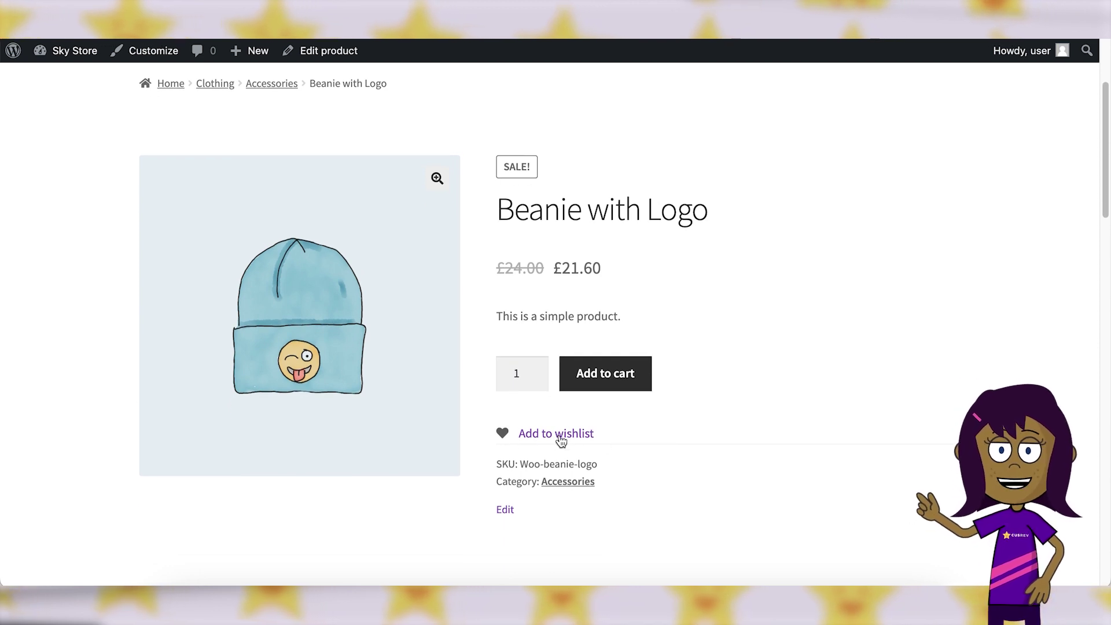
scroll(682, 435, "down", 1)
left_click(553, 397)
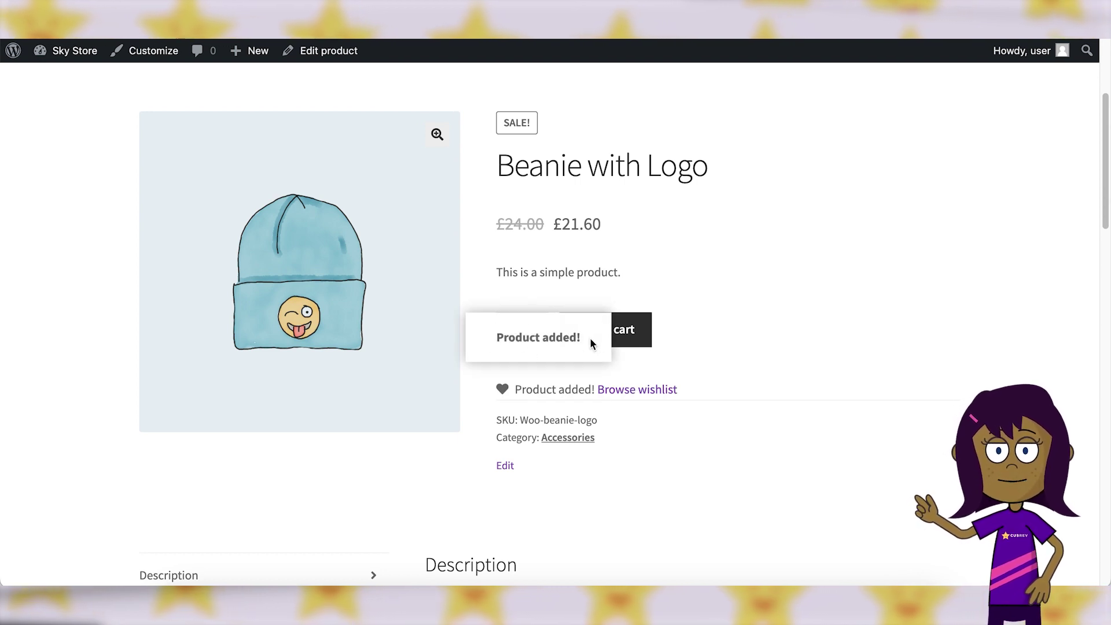
Step: Browse the wishlist from the Beanie with Logo product page and view its contents
scroll(702, 434, "down", 1)
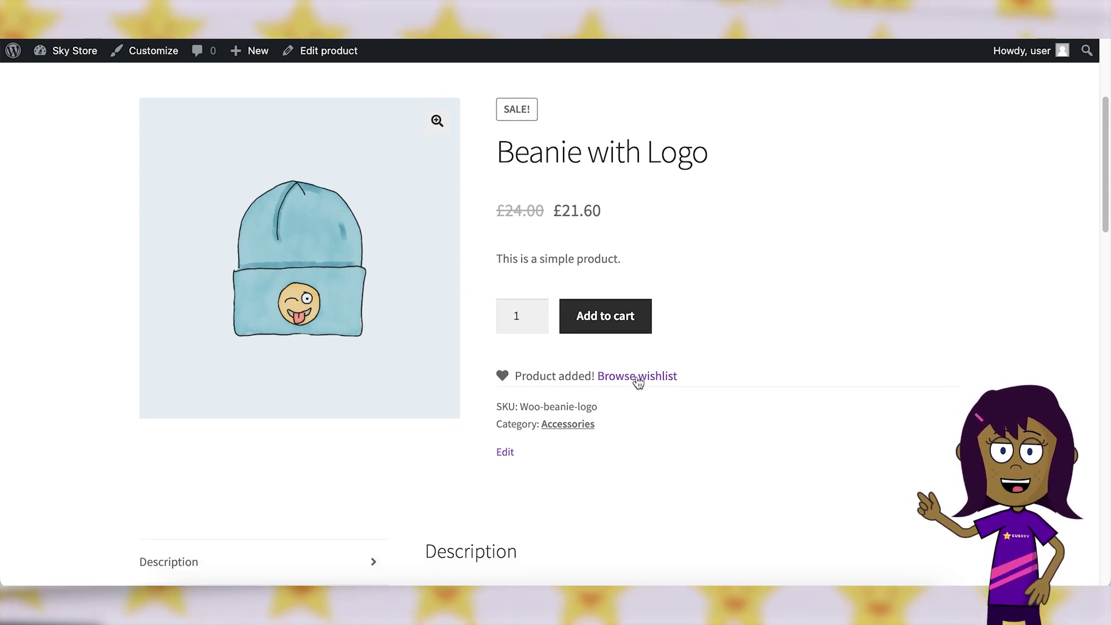
left_click(637, 377)
scroll(669, 421, "down", 4)
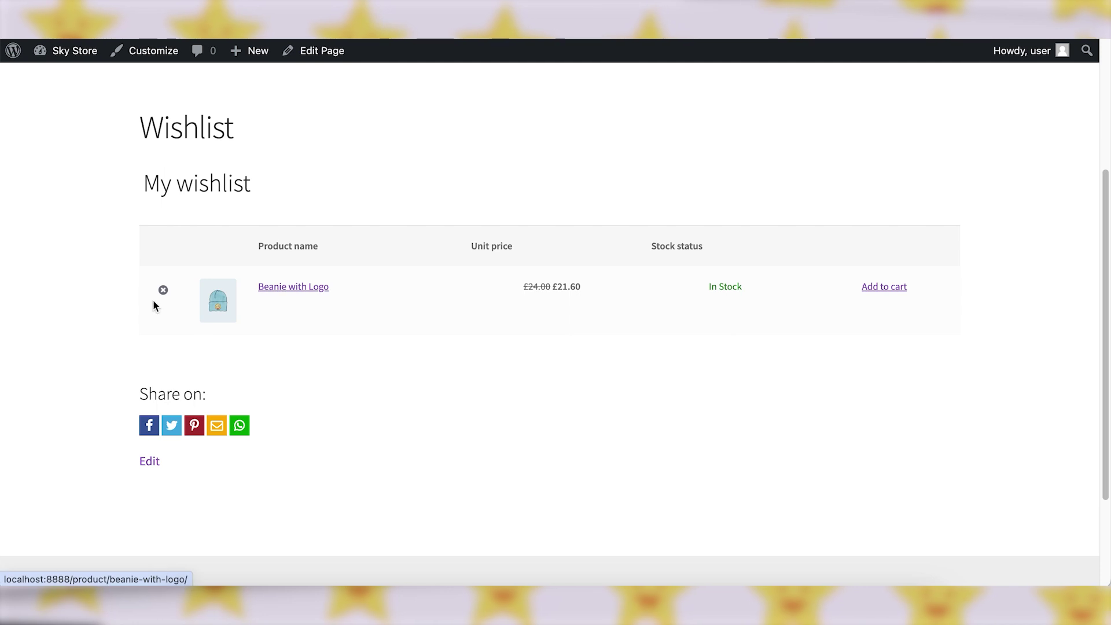
Step: Remove Beanie with Logo from the wishlist
left_click(163, 289)
left_click_drag(197, 201, 506, 199)
left_click(482, 288)
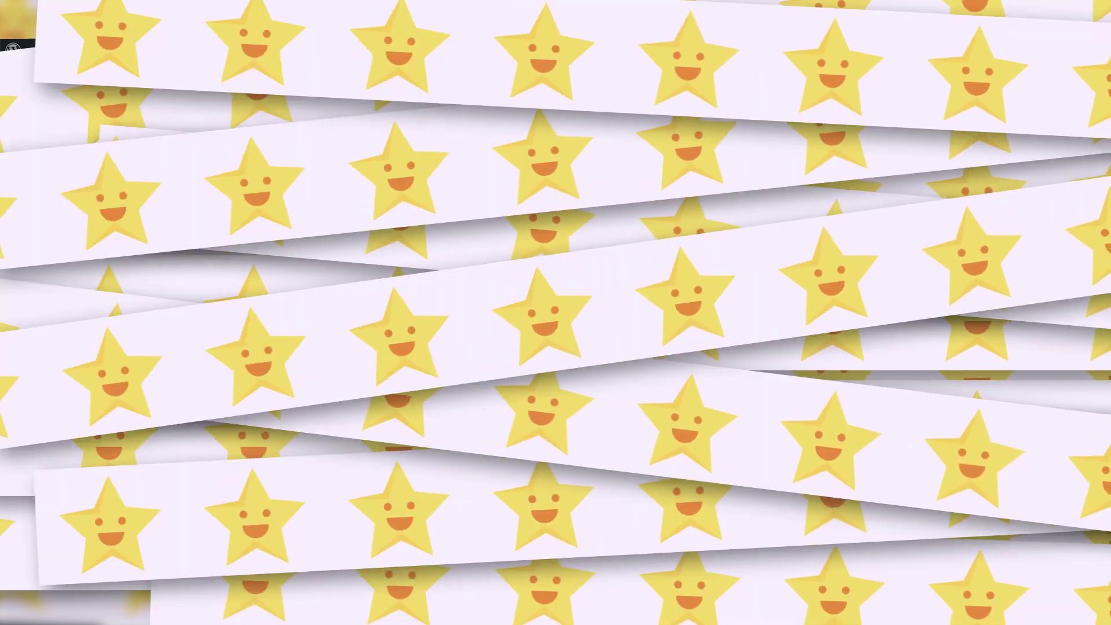